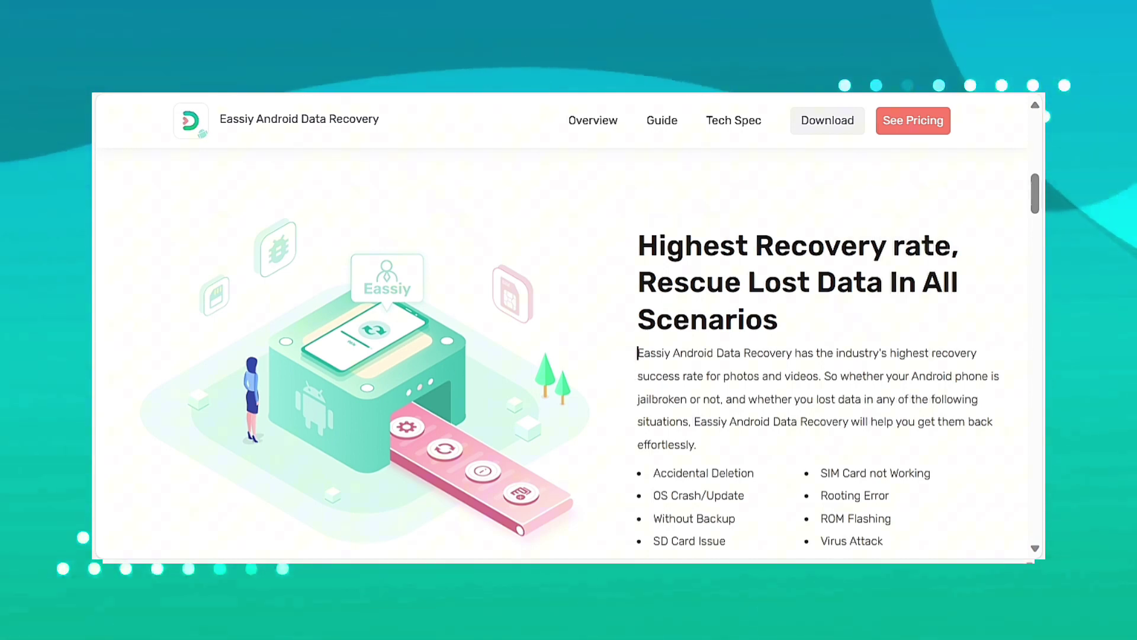
{"action": "scroll", "coordinate": [761, 392], "scroll_direction": "down", "scroll_amount": 5}
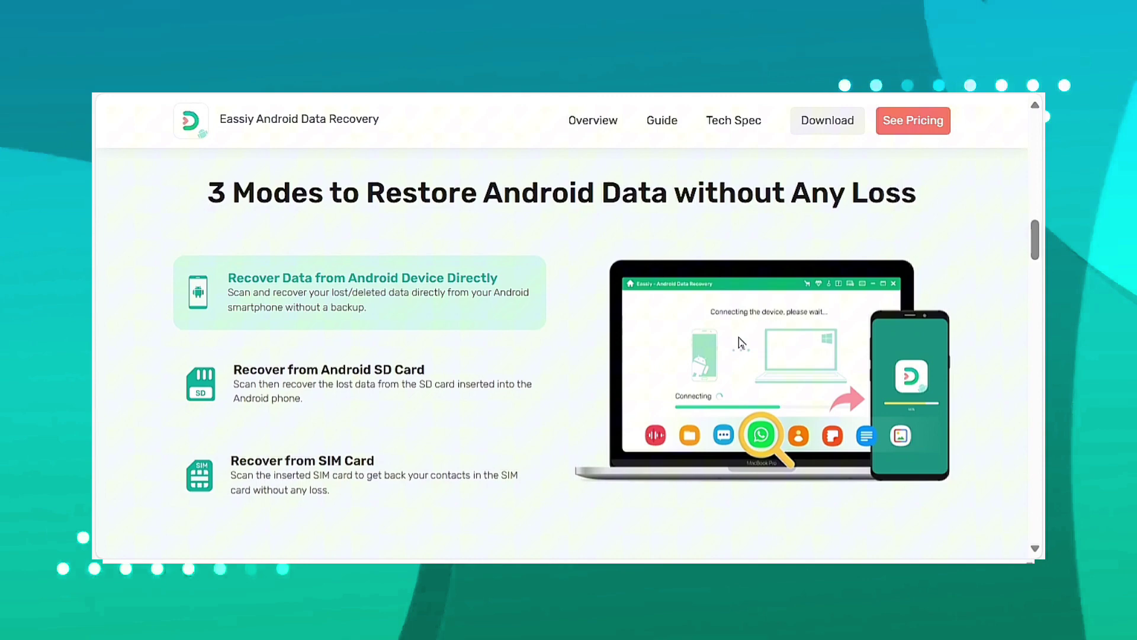
{"action": "scroll", "coordinate": [739, 342], "scroll_direction": "down", "scroll_amount": 3}
{"action": "scroll", "coordinate": [558, 374], "scroll_direction": "down", "scroll_amount": 1}
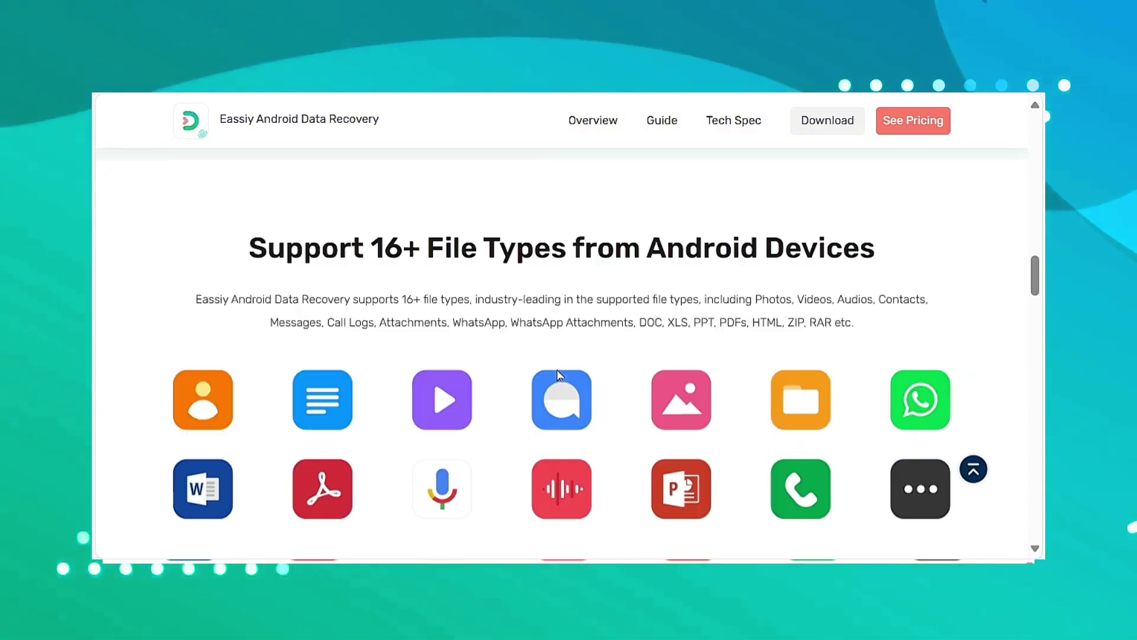
{"action": "scroll", "coordinate": [409, 385], "scroll_direction": "down", "scroll_amount": 1}
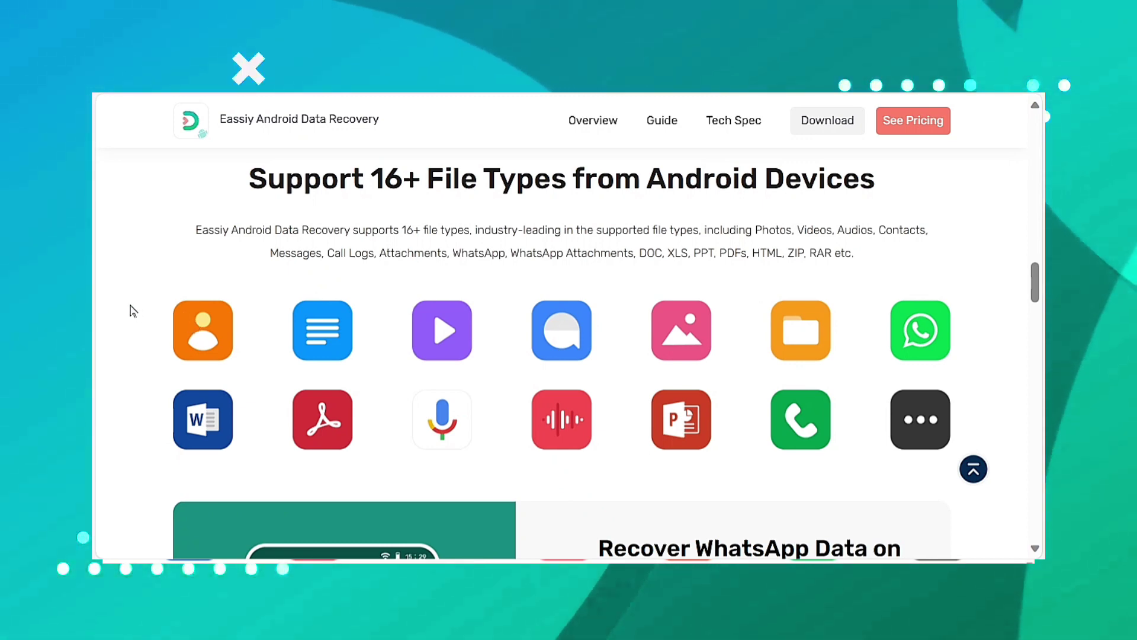
- Highlight the supported file-types grid on the Eassiy product page, then clear the highlight
{"action": "left_click_drag", "start_coordinate": [398, 343], "coordinate": [691, 360]}
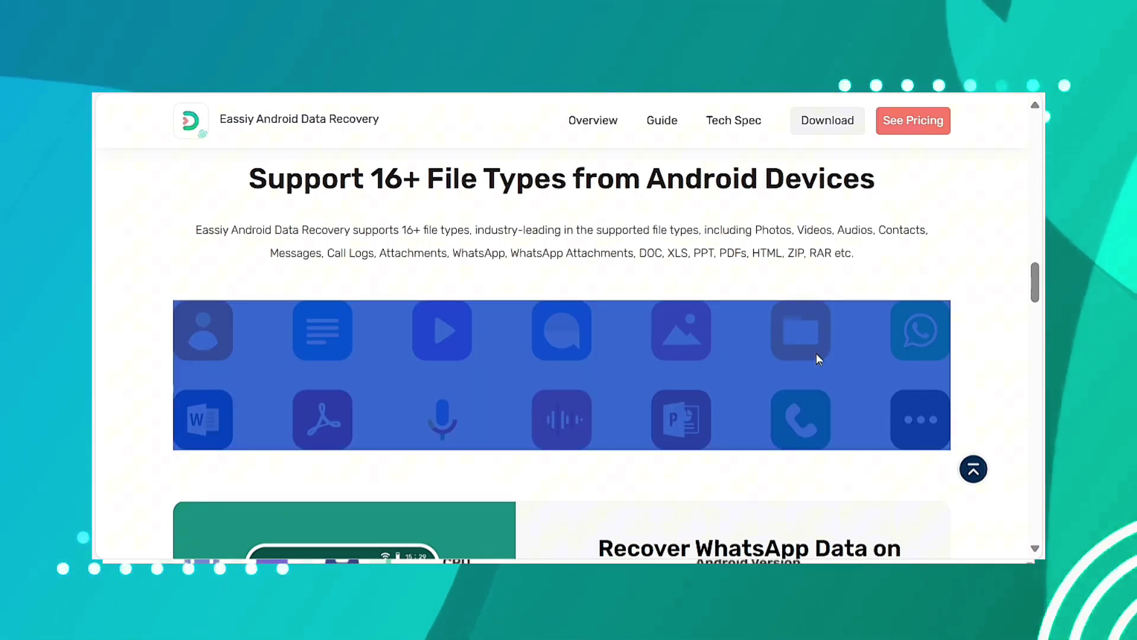
{"action": "left_click", "coordinate": [93, 253]}
{"action": "scroll", "coordinate": [512, 397], "scroll_direction": "down", "scroll_amount": 5}
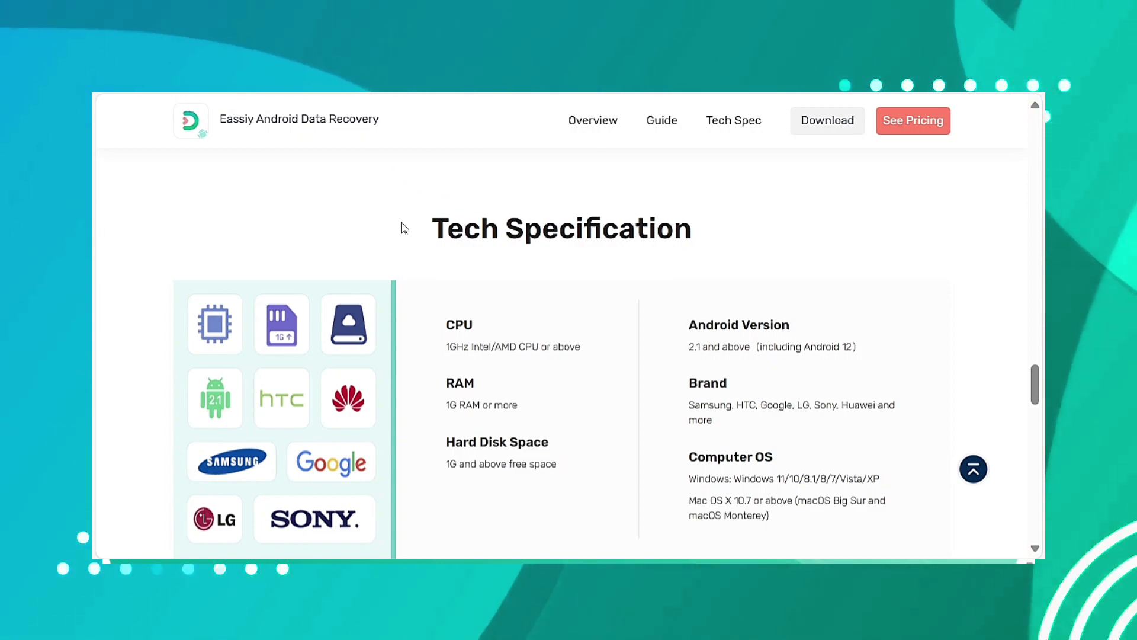
{"action": "scroll", "coordinate": [418, 340], "scroll_direction": "down", "scroll_amount": 3}
{"action": "scroll", "coordinate": [418, 340], "scroll_direction": "down", "scroll_amount": 2}
{"action": "scroll", "coordinate": [424, 340], "scroll_direction": "down", "scroll_amount": 3}
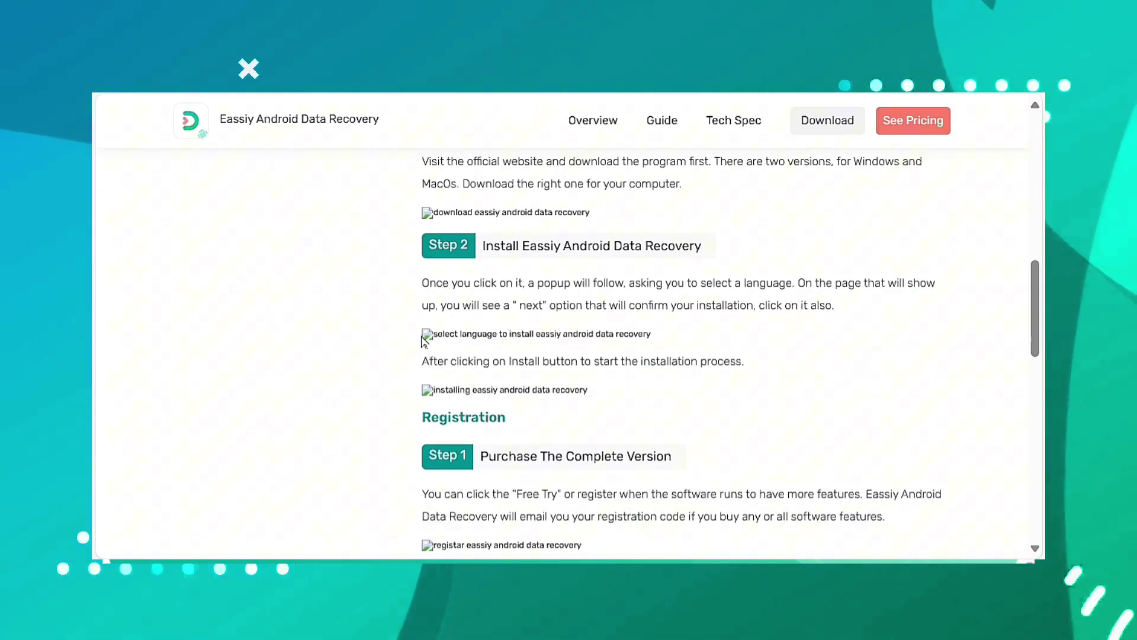
{"action": "scroll", "coordinate": [424, 340], "scroll_direction": "down", "scroll_amount": 3}
{"action": "scroll", "coordinate": [431, 336], "scroll_direction": "up", "scroll_amount": 5}
{"action": "scroll", "coordinate": [437, 330], "scroll_direction": "up", "scroll_amount": 8}
{"action": "scroll", "coordinate": [437, 333], "scroll_direction": "up", "scroll_amount": 2}
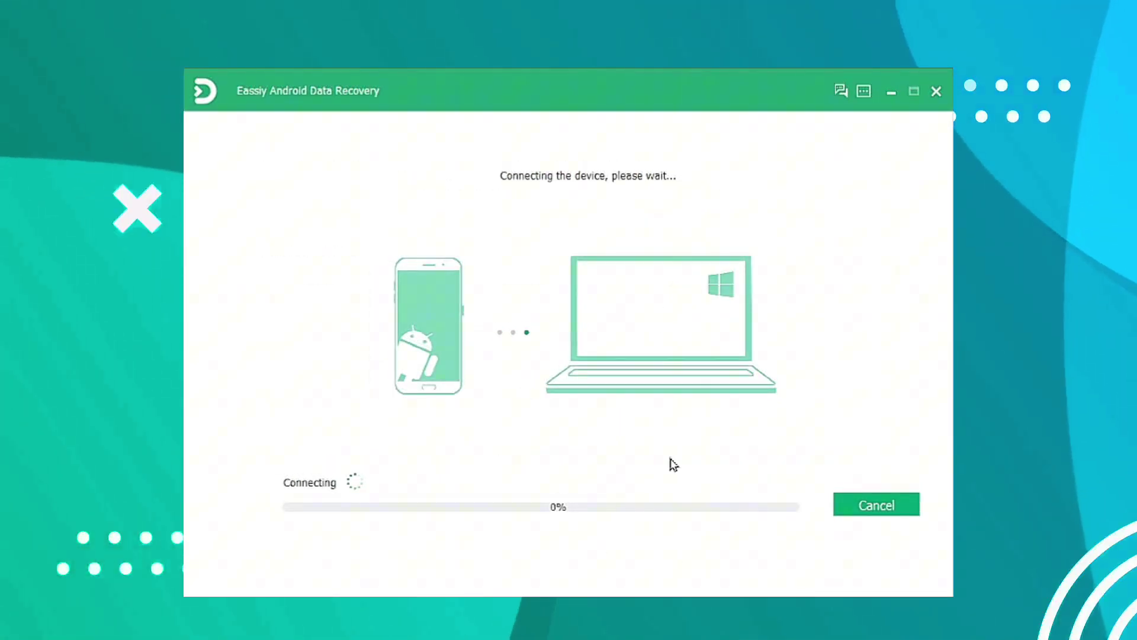
- Select Contacts, Messages and Message Attachments, deselect Media, and proceed to the device check
{"action": "left_click", "coordinate": [267, 294]}
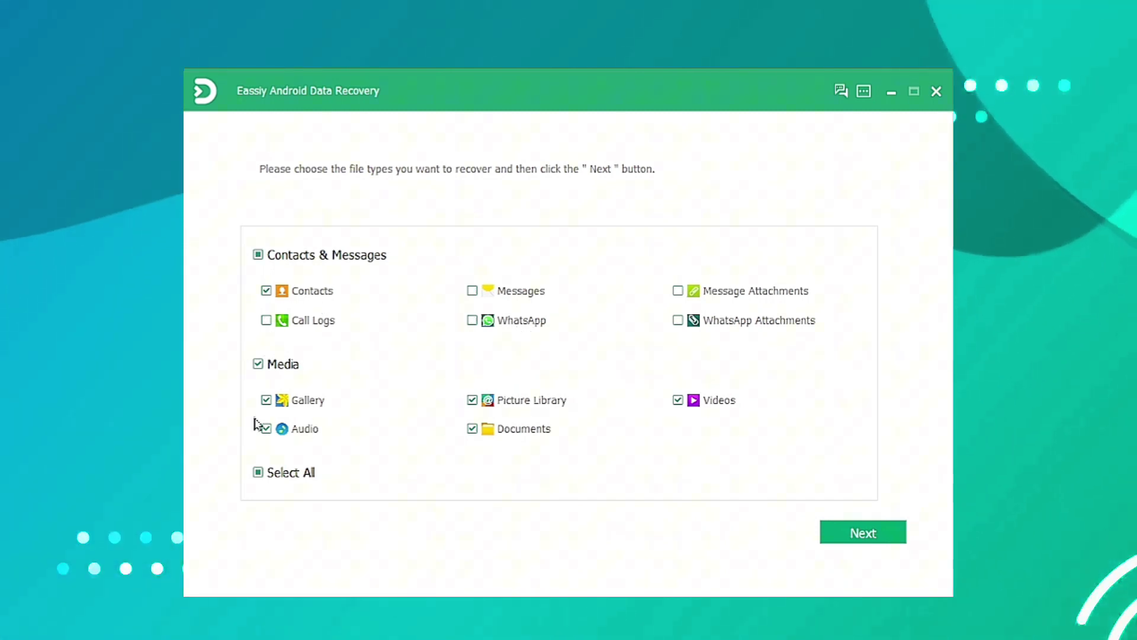
{"action": "left_click", "coordinate": [259, 365]}
{"action": "left_click", "coordinate": [474, 293]}
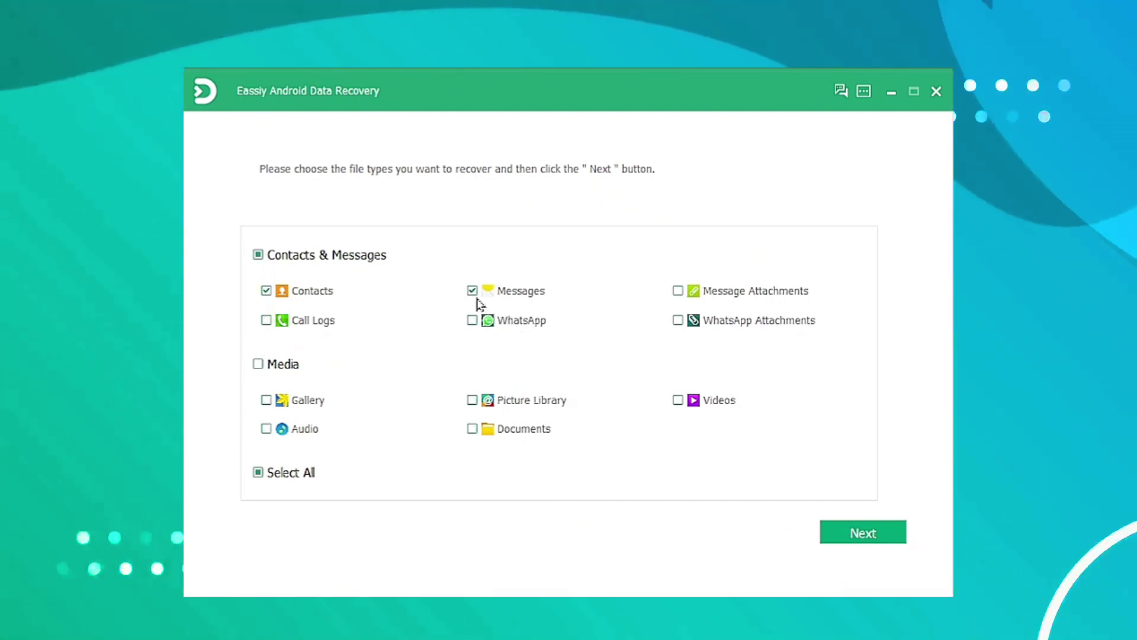
{"action": "left_click", "coordinate": [680, 293]}
{"action": "left_click", "coordinate": [846, 530]}
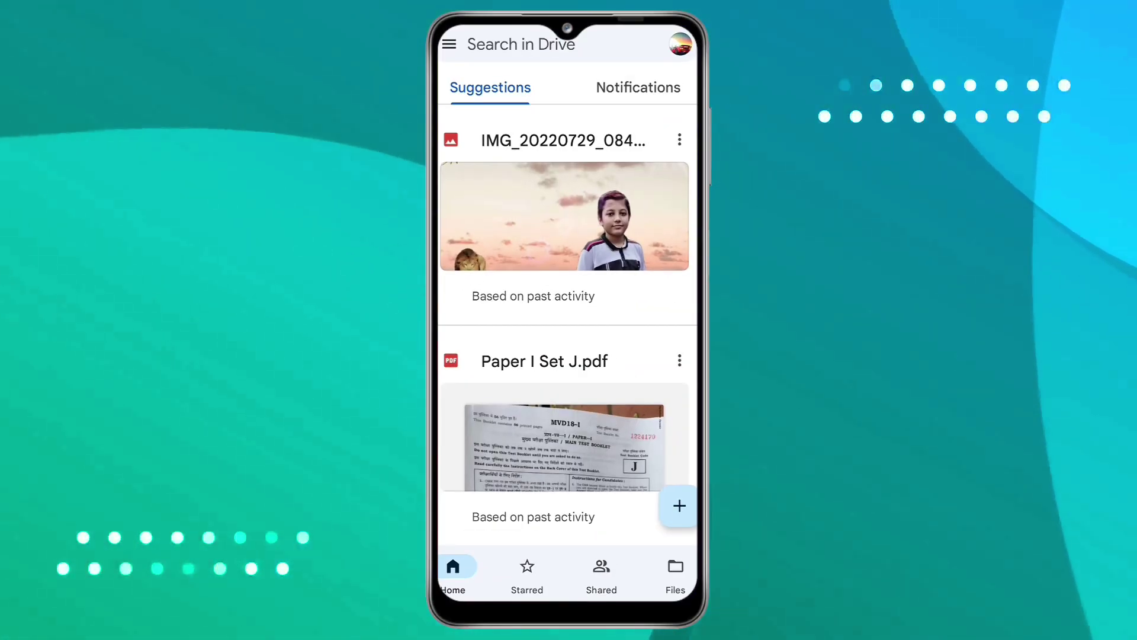
- Go to Backups from Drive's navigation menu and view the WhatsApp backup's details
{"action": "left_click", "coordinate": [449, 44]}
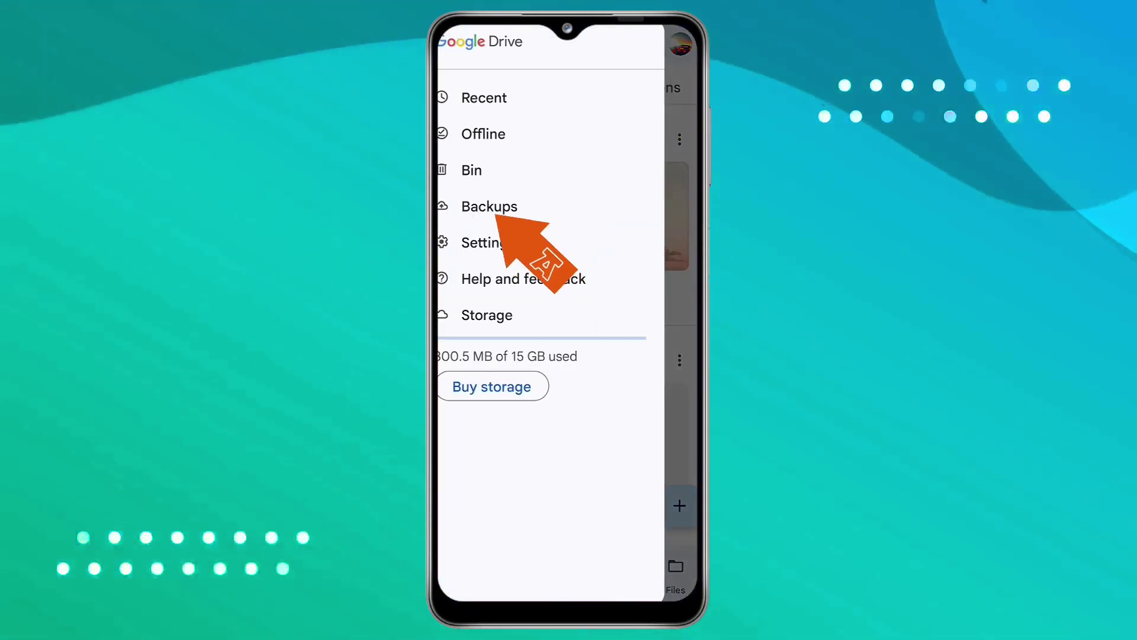
{"action": "left_click", "coordinate": [489, 206]}
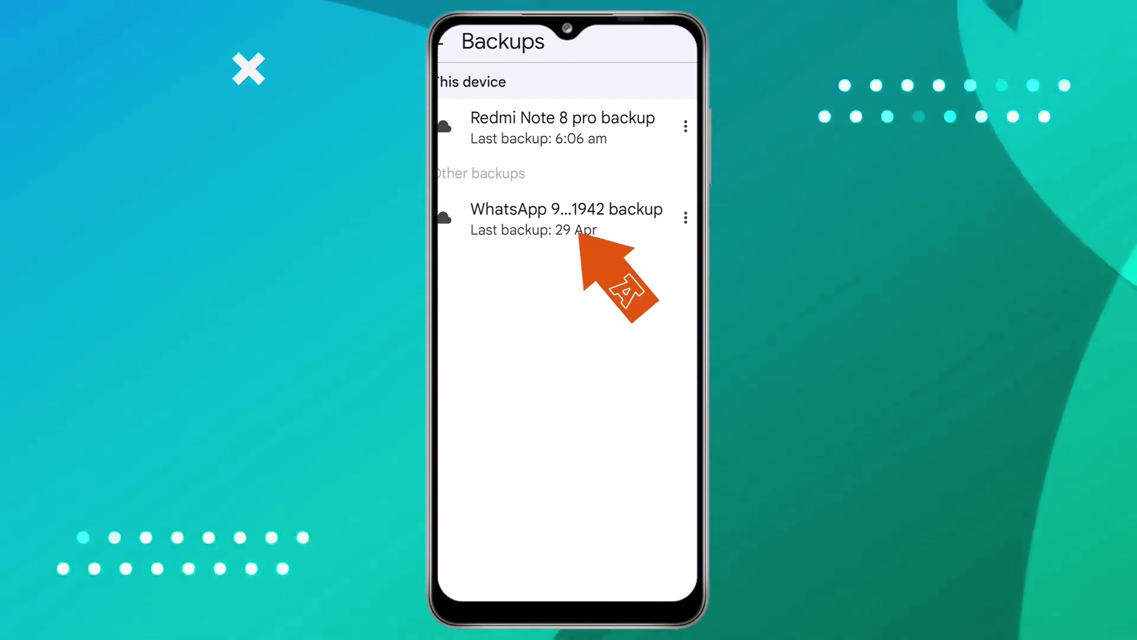
{"action": "left_click", "coordinate": [566, 219]}
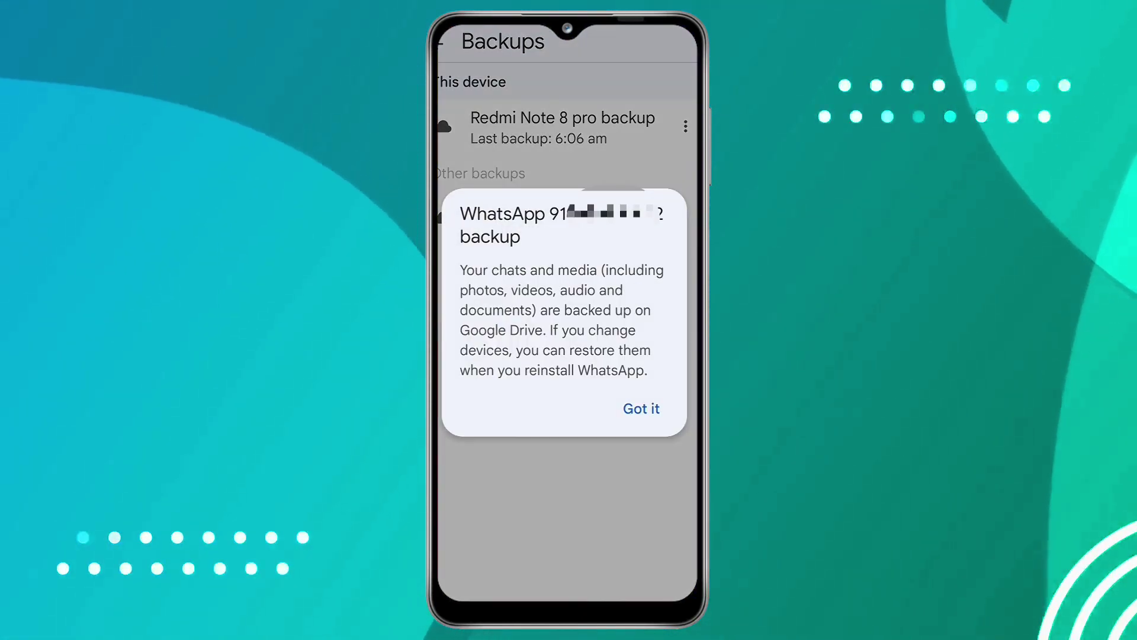